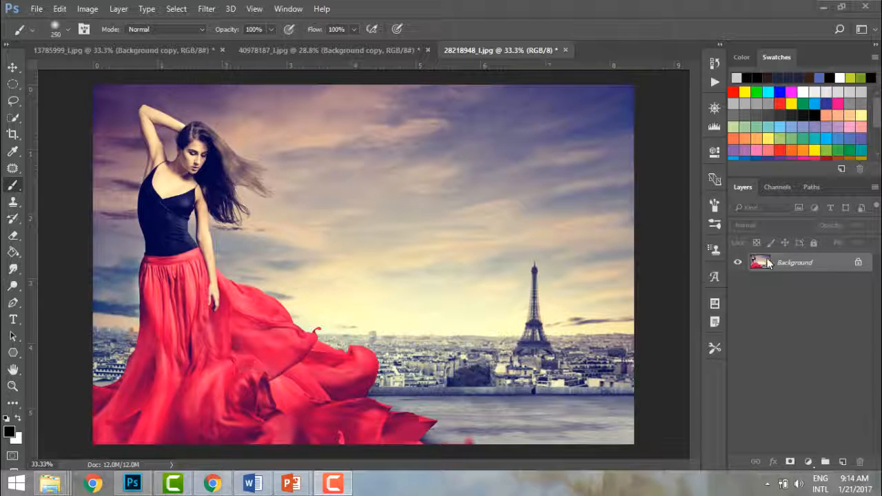
# Step: Duplicate the Background layer of the red-dress Paris photo
pyautogui.moveTo(815, 262); pyautogui.dragTo(842, 461)
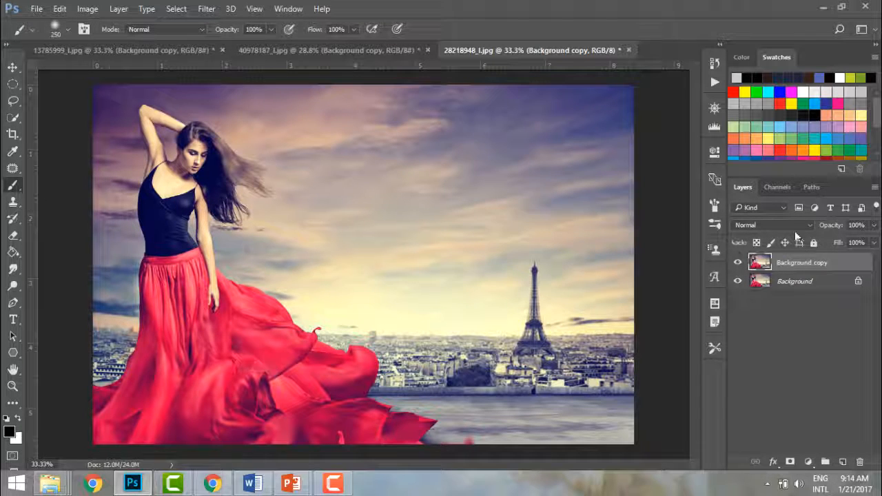
# Step: Test the Background copy's opacity, hide the original Background, and restore the copy to 100% opacity
pyautogui.click(873, 226)
pyautogui.moveTo(874, 243); pyautogui.dragTo(820, 241)
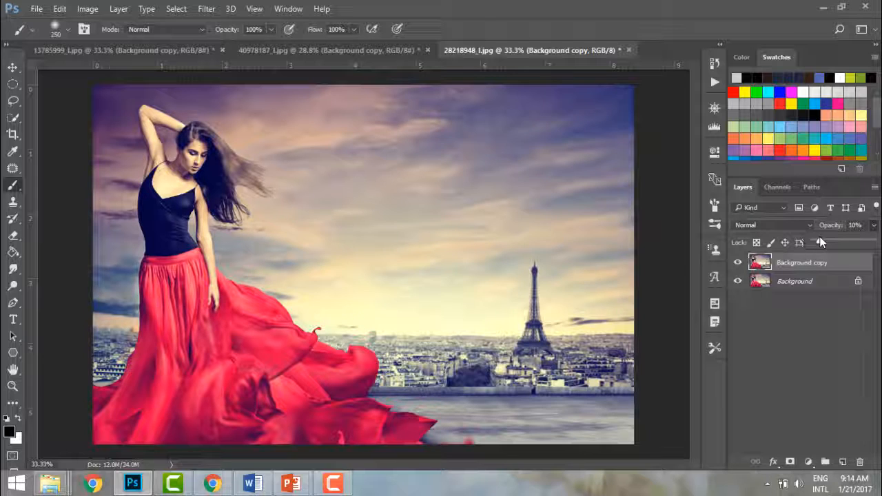
pyautogui.click(737, 284)
pyautogui.click(737, 282)
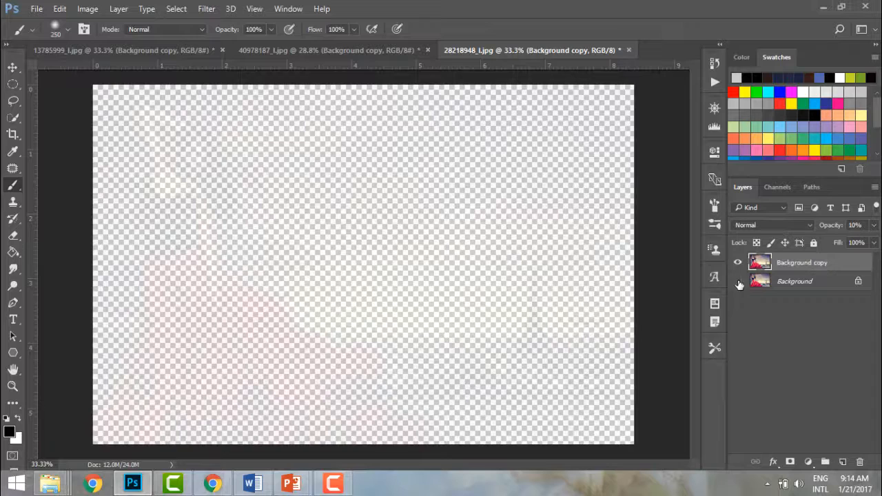
pyautogui.click(874, 227)
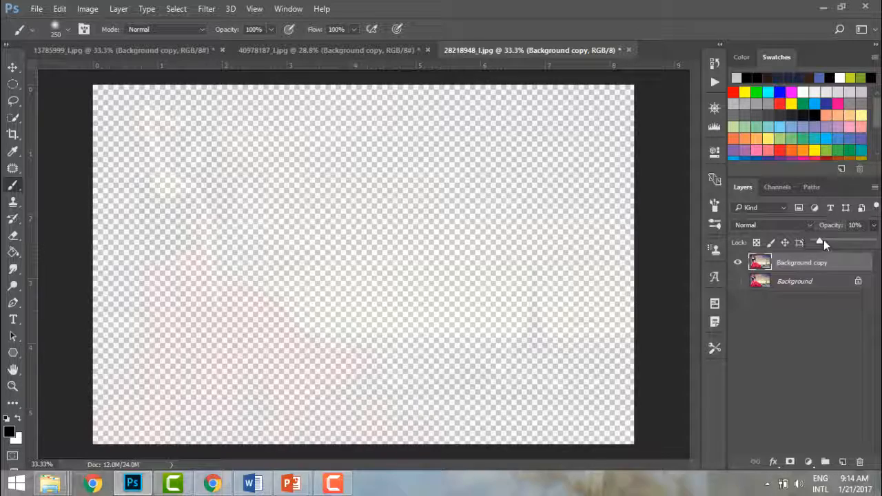
pyautogui.moveTo(823, 239); pyautogui.dragTo(878, 242)
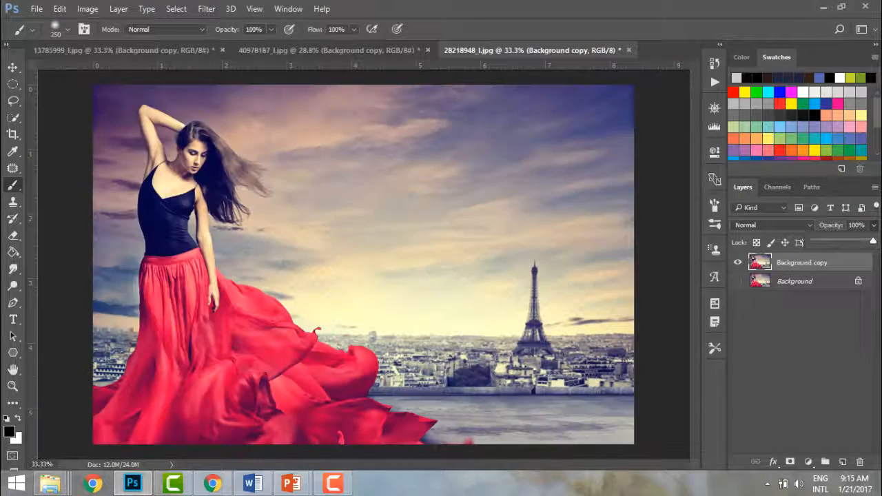
# Step: Show the original Background again and brush a Quick Selection over the whole red skirt
pyautogui.click(738, 281)
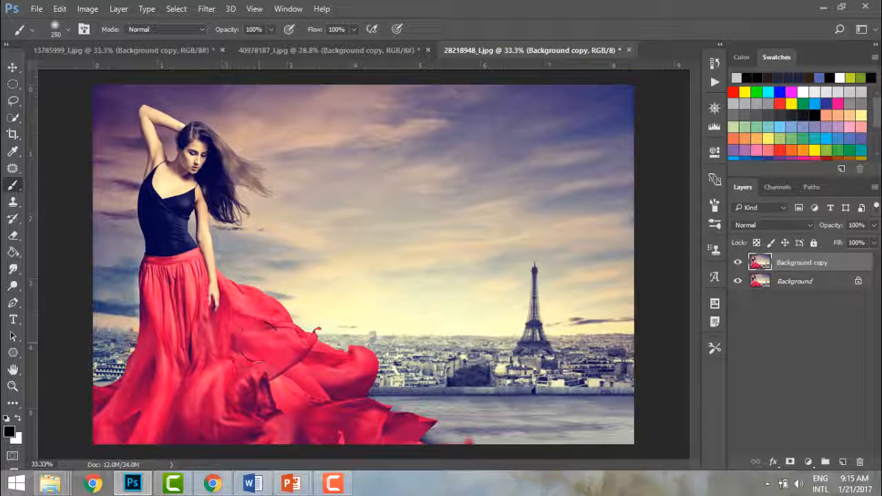
pyautogui.click(12, 117)
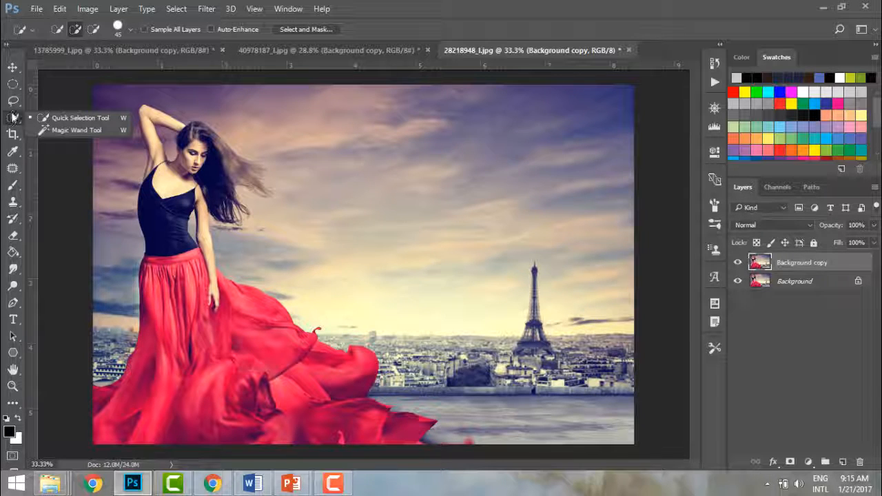
pyautogui.click(37, 115)
pyautogui.moveTo(186, 342); pyautogui.dragTo(171, 318)
pyautogui.moveTo(140, 391)
pyautogui.mouseDown()
pyautogui.moveTo(181, 383)
pyautogui.moveTo(204, 405)
pyautogui.moveTo(271, 416)
pyautogui.moveTo(282, 414)
pyautogui.moveTo(274, 379)
pyautogui.moveTo(281, 418)
pyautogui.moveTo(303, 408)
pyautogui.moveTo(301, 393)
pyautogui.mouseUp()
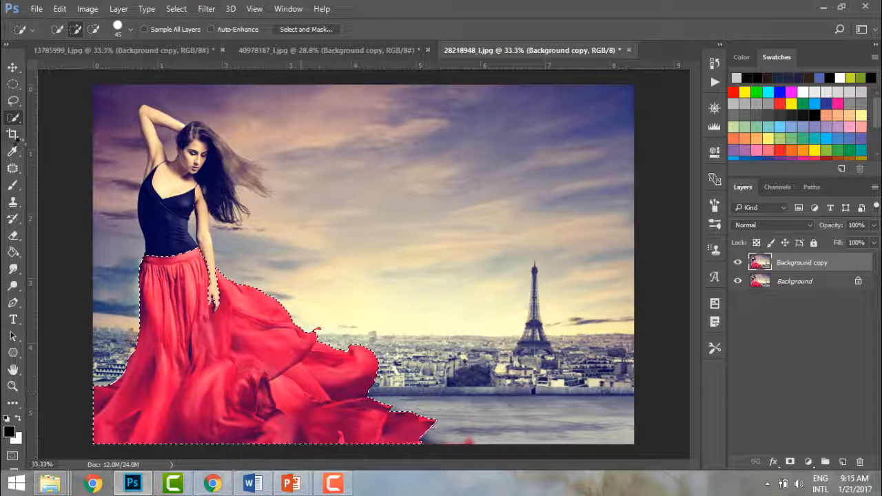
pyautogui.rightClick(14, 119)
pyautogui.click(76, 118)
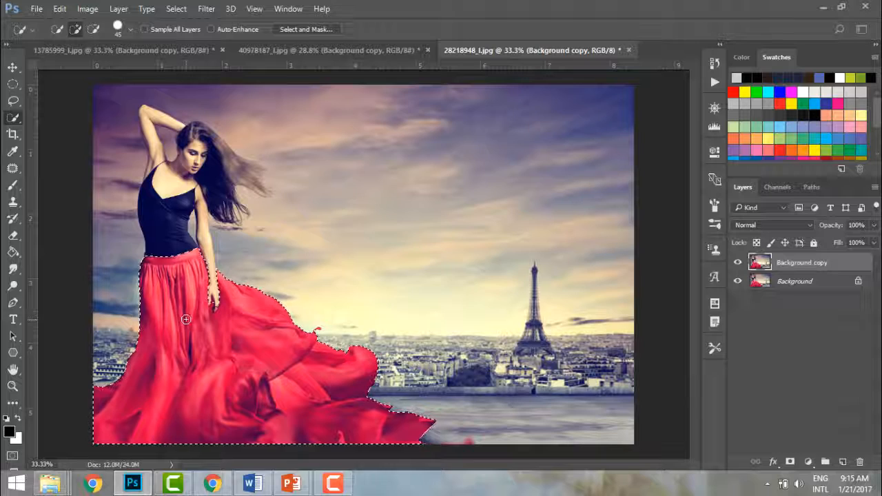
# Step: Add a Hue/Saturation adjustment layer for the skirt with Hue -98 and Saturation -22
pyautogui.click(119, 9)
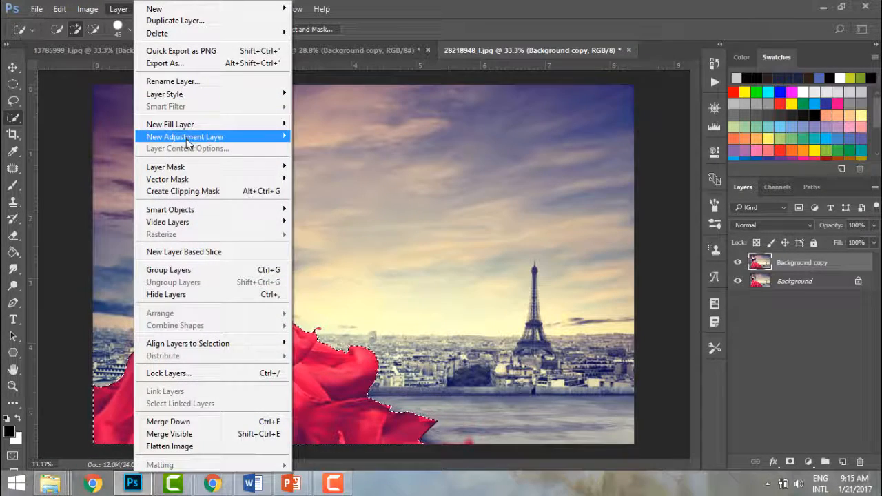
pyautogui.moveTo(190, 137)
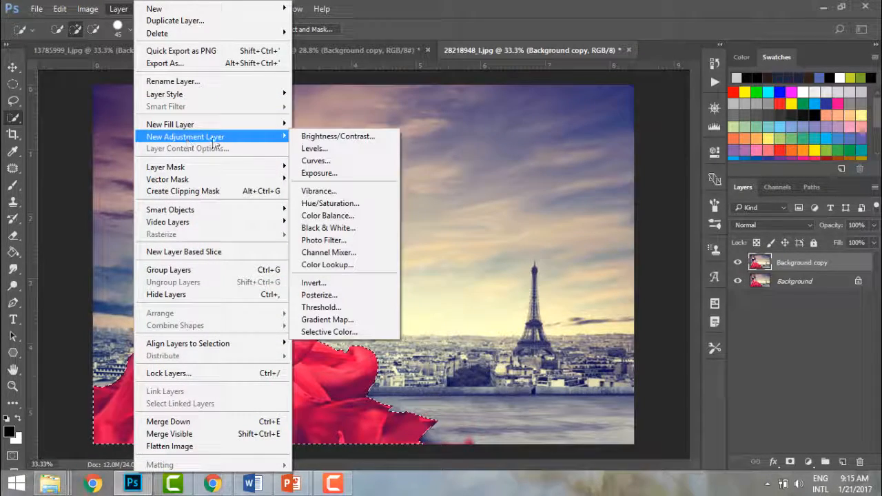
pyautogui.click(308, 203)
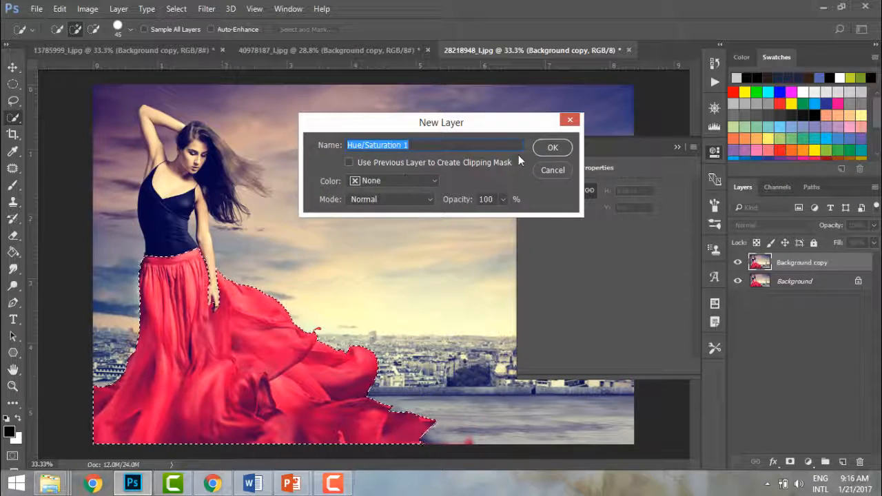
pyautogui.click(544, 149)
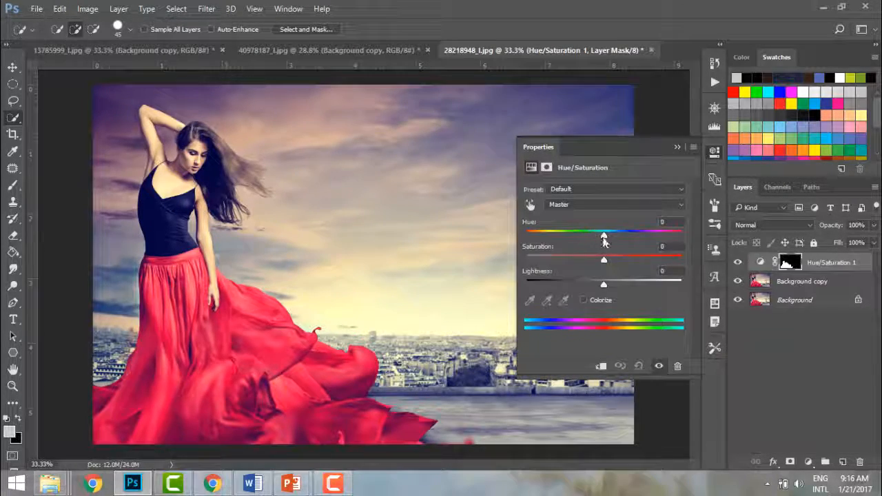
pyautogui.moveTo(603, 235); pyautogui.dragTo(688, 239)
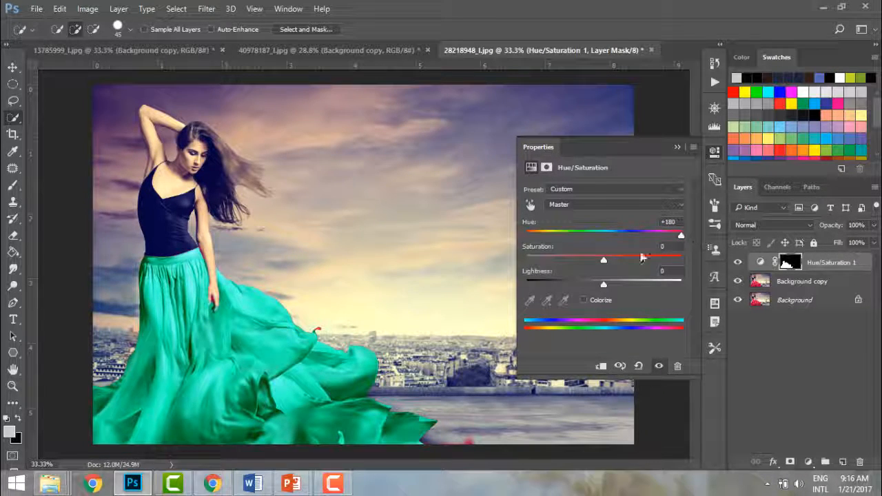
pyautogui.moveTo(604, 260); pyautogui.dragTo(587, 265)
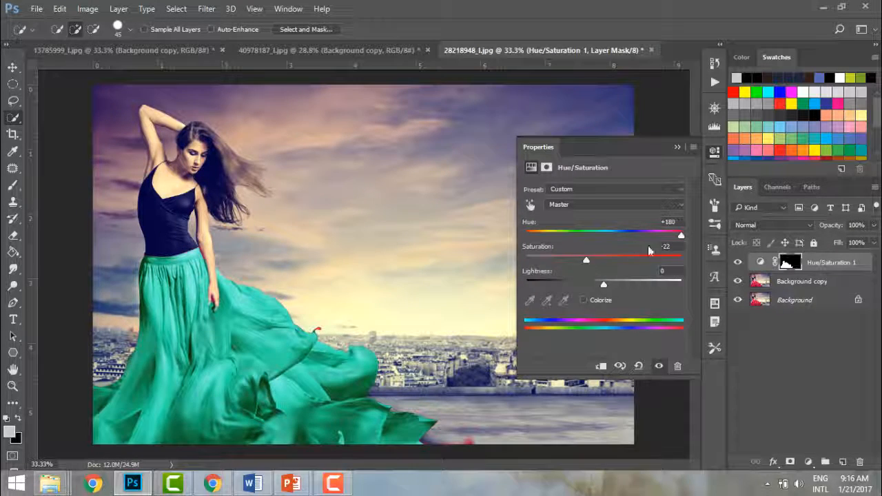
pyautogui.moveTo(682, 235); pyautogui.dragTo(553, 239)
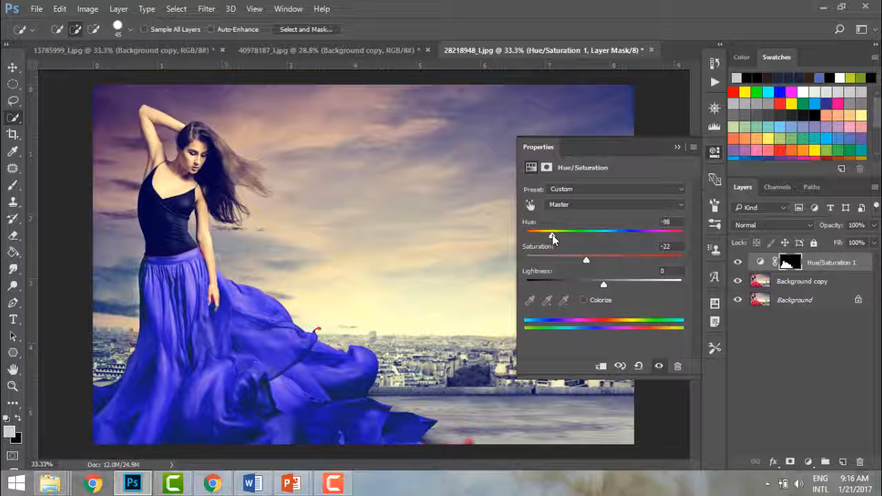
pyautogui.click(676, 143)
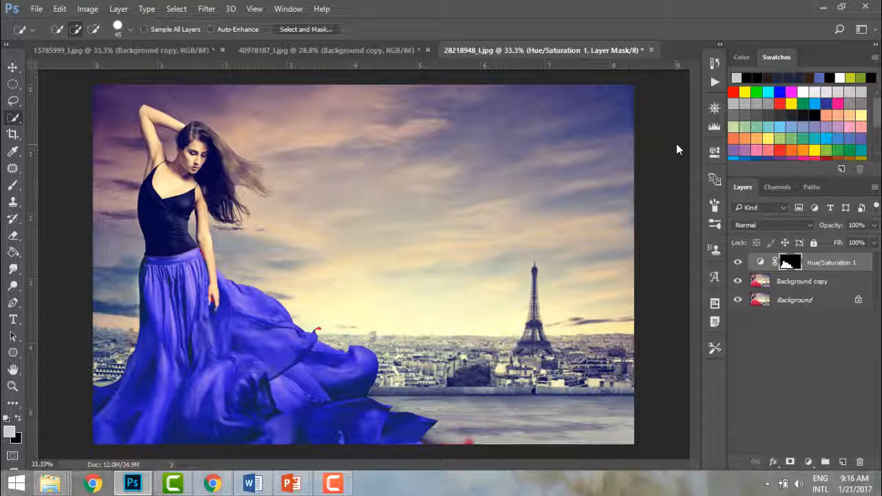
# Step: Add a mask to the Hue/Saturation adjustment layer, adjust a Layer menu option, and select the Brush Tool
pyautogui.click(792, 465)
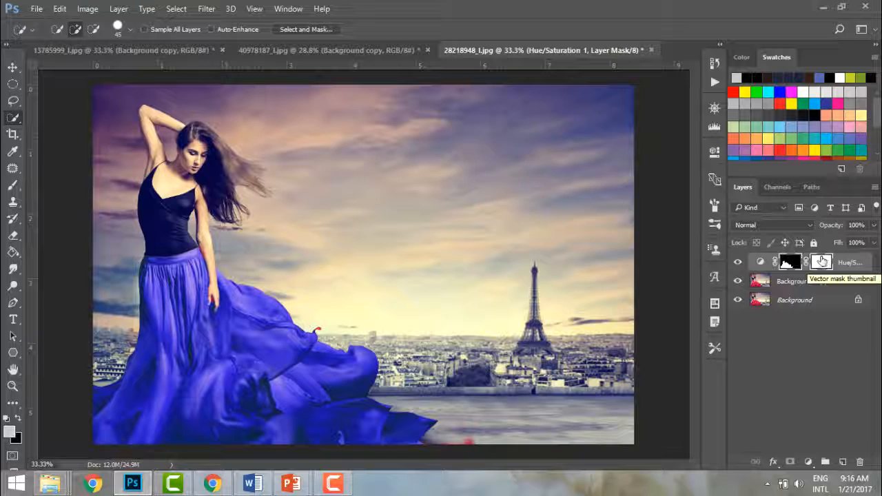
pyautogui.click(119, 9)
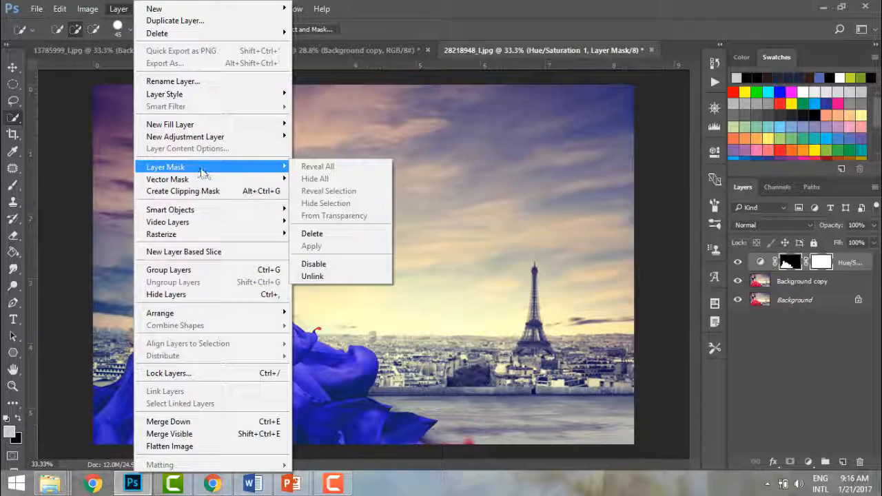
pyautogui.click(327, 156)
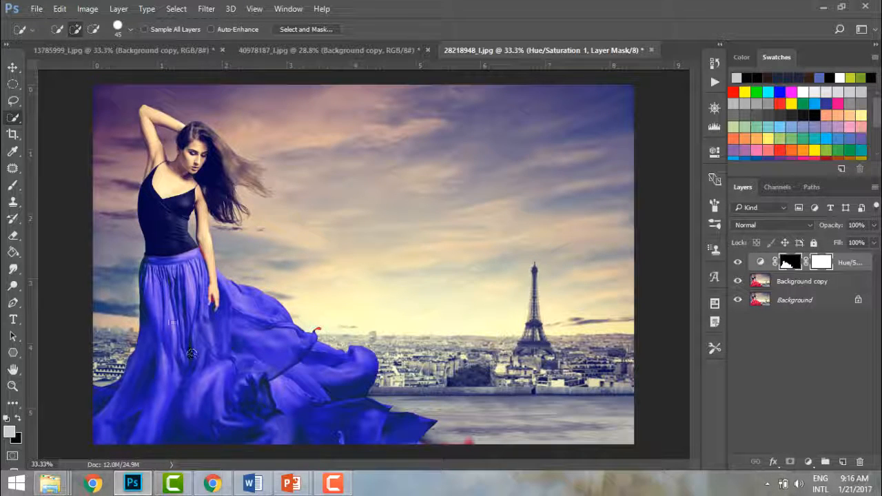
pyautogui.click(12, 184)
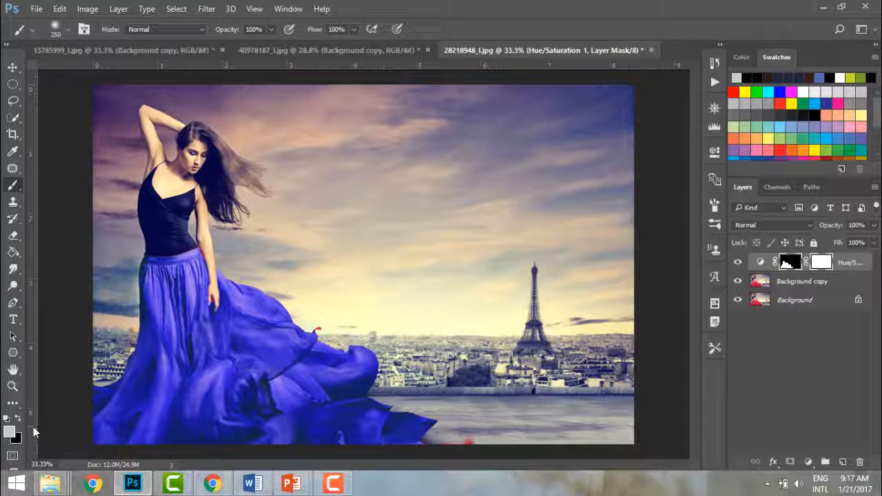
# Step: Paint black on the Hue/Saturation mask to bring red back over the upper skirt and right fold
pyautogui.press('x')
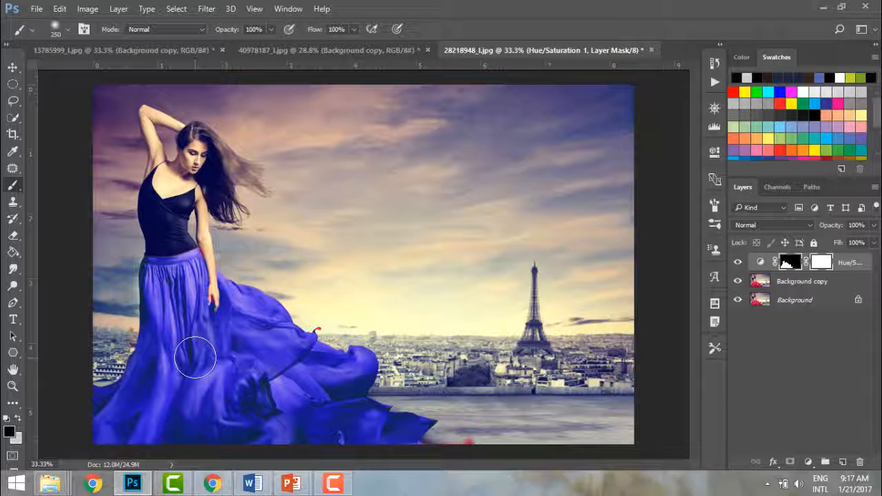
pyautogui.moveTo(196, 358)
pyautogui.mouseDown()
pyautogui.moveTo(213, 341)
pyautogui.moveTo(183, 352)
pyautogui.moveTo(206, 306)
pyautogui.moveTo(193, 326)
pyautogui.moveTo(195, 336)
pyautogui.moveTo(208, 331)
pyautogui.moveTo(175, 331)
pyautogui.moveTo(173, 290)
pyautogui.moveTo(160, 289)
pyautogui.moveTo(145, 387)
pyautogui.moveTo(165, 272)
pyautogui.moveTo(191, 271)
pyautogui.moveTo(236, 303)
pyautogui.moveTo(226, 362)
pyautogui.moveTo(177, 394)
pyautogui.moveTo(180, 370)
pyautogui.moveTo(157, 374)
pyautogui.moveTo(133, 396)
pyautogui.moveTo(113, 392)
pyautogui.moveTo(102, 422)
pyautogui.moveTo(133, 402)
pyautogui.moveTo(145, 414)
pyautogui.moveTo(186, 384)
pyautogui.moveTo(229, 397)
pyautogui.moveTo(259, 393)
pyautogui.moveTo(274, 355)
pyautogui.moveTo(270, 324)
pyautogui.moveTo(247, 299)
pyautogui.moveTo(274, 321)
pyautogui.moveTo(265, 353)
pyautogui.moveTo(269, 315)
pyautogui.mouseUp()
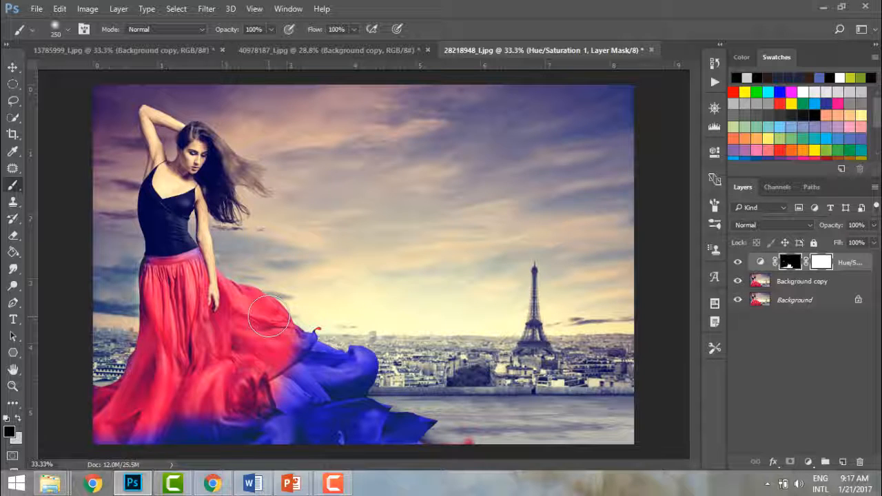
pyautogui.moveTo(269, 316)
pyautogui.mouseDown()
pyautogui.moveTo(313, 328)
pyautogui.moveTo(279, 349)
pyautogui.moveTo(318, 342)
pyautogui.moveTo(318, 351)
pyautogui.moveTo(274, 355)
pyautogui.moveTo(308, 409)
pyautogui.moveTo(309, 396)
pyautogui.moveTo(338, 375)
pyautogui.mouseUp()
pyautogui.moveTo(371, 370); pyautogui.dragTo(341, 362)
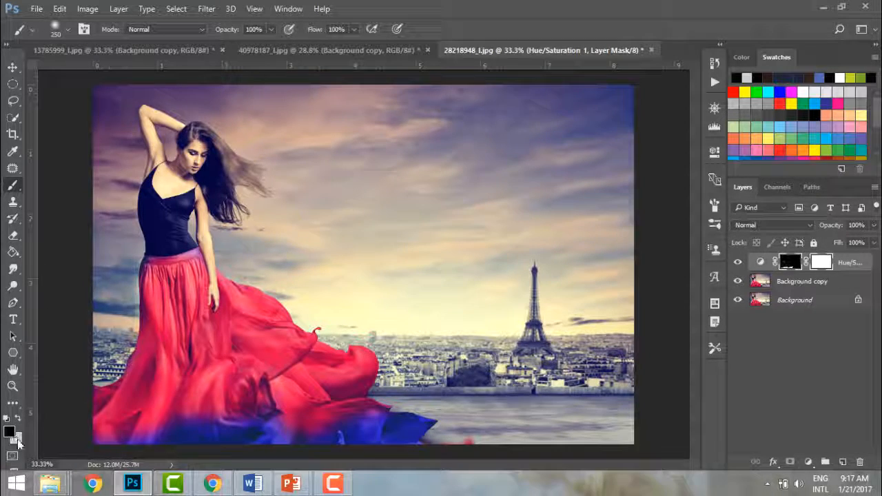
# Step: Paint white on the mask to bring blue back onto the lower skirt
pyautogui.click(16, 438)
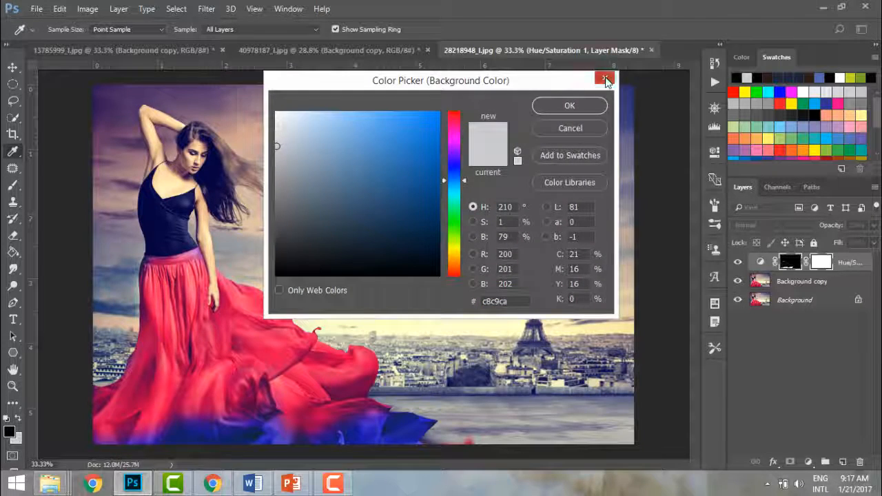
pyautogui.click(605, 80)
pyautogui.click(18, 418)
pyautogui.moveTo(262, 386)
pyautogui.mouseDown()
pyautogui.moveTo(297, 403)
pyautogui.moveTo(317, 385)
pyautogui.moveTo(287, 398)
pyautogui.moveTo(328, 363)
pyautogui.moveTo(305, 401)
pyautogui.moveTo(323, 403)
pyautogui.moveTo(283, 427)
pyautogui.moveTo(290, 410)
pyautogui.moveTo(351, 365)
pyautogui.moveTo(324, 357)
pyautogui.moveTo(282, 399)
pyautogui.moveTo(279, 417)
pyautogui.moveTo(358, 348)
pyautogui.moveTo(372, 365)
pyautogui.moveTo(319, 456)
pyautogui.moveTo(331, 402)
pyautogui.moveTo(249, 401)
pyautogui.moveTo(303, 383)
pyautogui.moveTo(379, 406)
pyautogui.moveTo(358, 427)
pyautogui.moveTo(276, 410)
pyautogui.moveTo(200, 441)
pyautogui.moveTo(148, 434)
pyautogui.moveTo(107, 454)
pyautogui.moveTo(160, 458)
pyautogui.mouseUp()
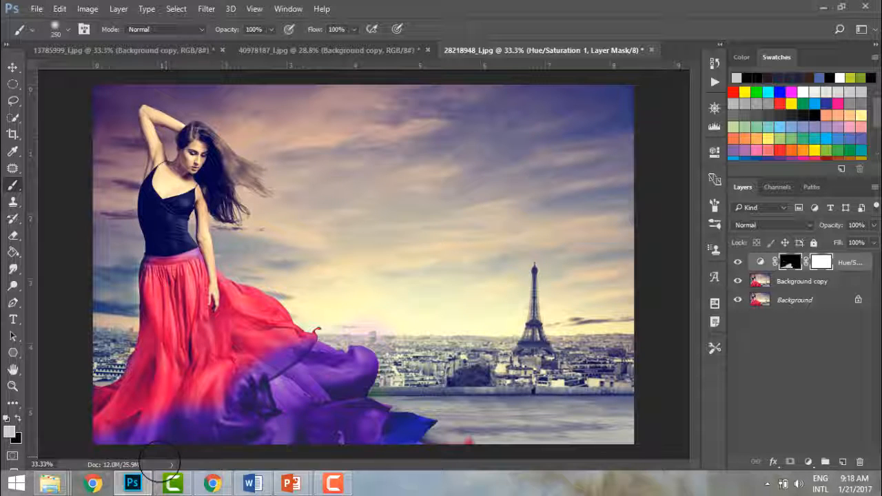
# Step: Paint near-white on the mask to deepen the lower skirt's blue, then black to restore red mid-left
pyautogui.click(10, 432)
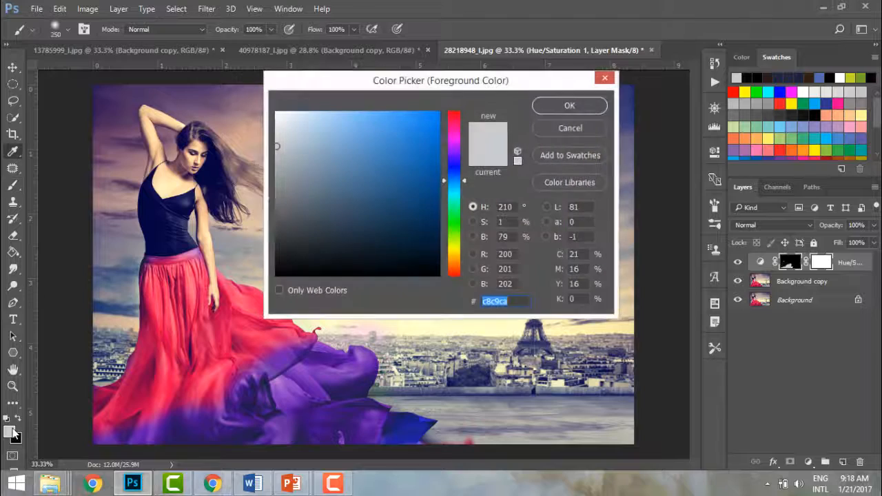
pyautogui.click(279, 114)
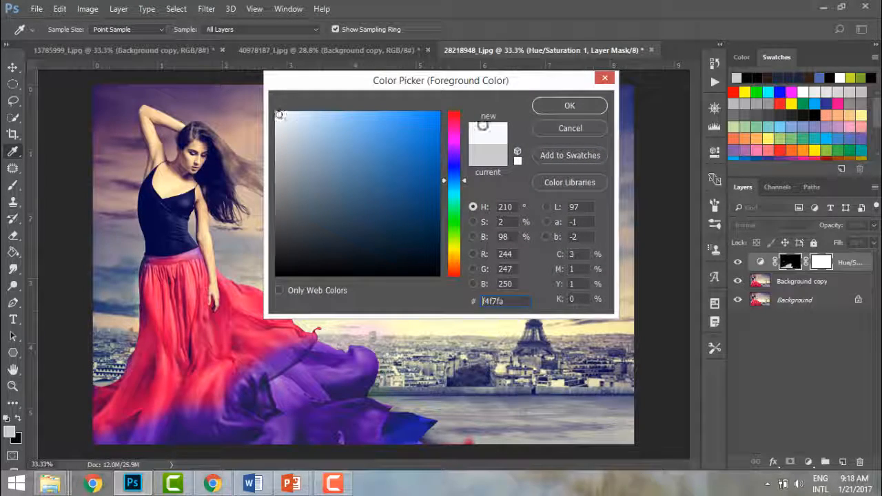
pyautogui.click(559, 106)
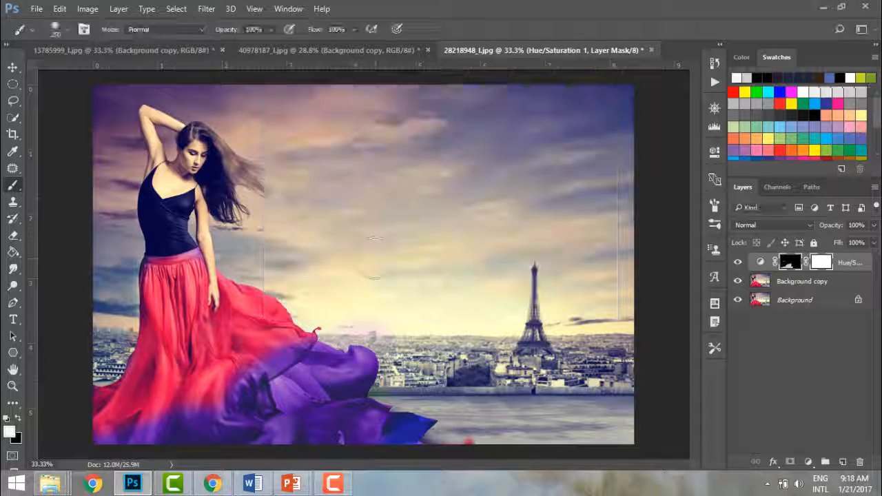
pyautogui.moveTo(246, 402)
pyautogui.mouseDown()
pyautogui.moveTo(272, 371)
pyautogui.moveTo(282, 379)
pyautogui.moveTo(273, 418)
pyautogui.moveTo(312, 362)
pyautogui.moveTo(310, 348)
pyautogui.moveTo(306, 411)
pyautogui.moveTo(351, 369)
pyautogui.moveTo(341, 434)
pyautogui.moveTo(363, 424)
pyautogui.moveTo(234, 440)
pyautogui.moveTo(247, 388)
pyautogui.moveTo(226, 407)
pyautogui.moveTo(160, 420)
pyautogui.moveTo(170, 424)
pyautogui.moveTo(156, 429)
pyautogui.moveTo(140, 407)
pyautogui.moveTo(186, 348)
pyautogui.moveTo(224, 357)
pyautogui.moveTo(241, 380)
pyautogui.mouseUp()
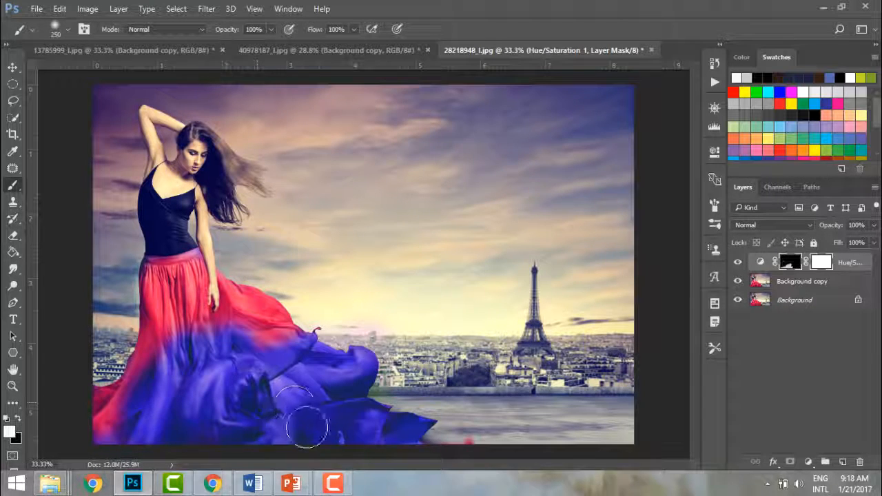
pyautogui.click(17, 418)
pyautogui.moveTo(127, 361)
pyautogui.mouseDown()
pyautogui.moveTo(207, 331)
pyautogui.moveTo(138, 386)
pyautogui.moveTo(230, 330)
pyautogui.moveTo(293, 331)
pyautogui.moveTo(228, 376)
pyautogui.moveTo(220, 397)
pyautogui.moveTo(203, 406)
pyautogui.moveTo(192, 393)
pyautogui.moveTo(200, 375)
pyautogui.moveTo(258, 389)
pyautogui.moveTo(289, 327)
pyautogui.moveTo(272, 352)
pyautogui.moveTo(205, 365)
pyautogui.moveTo(222, 313)
pyautogui.moveTo(146, 403)
pyautogui.moveTo(156, 397)
pyautogui.mouseUp()
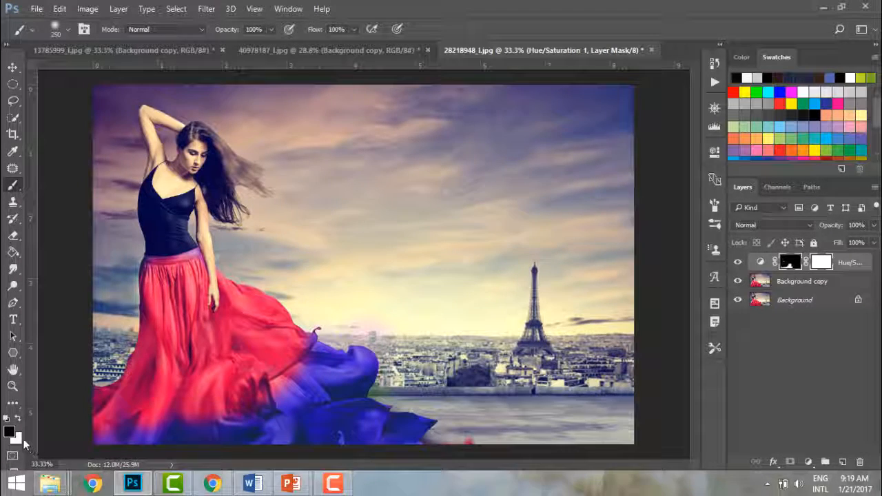
# Step: Paint white on the mask to spread blue over more of the skirt
pyautogui.click(19, 440)
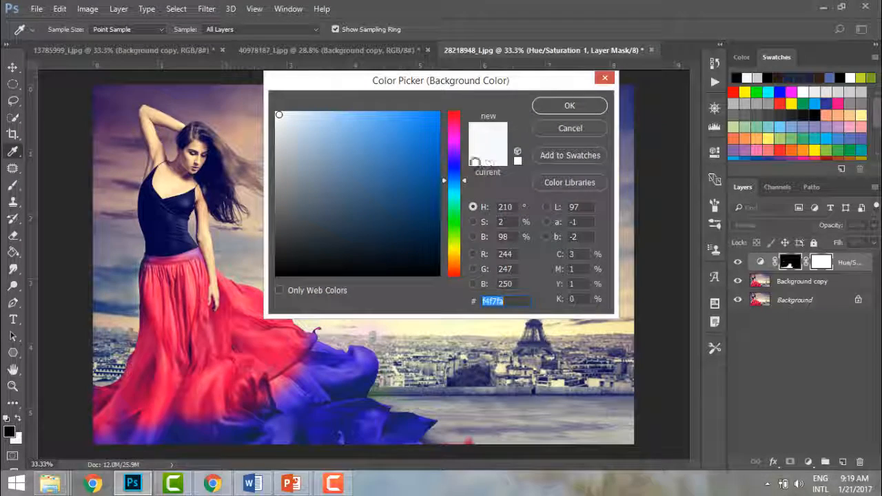
pyautogui.click(604, 79)
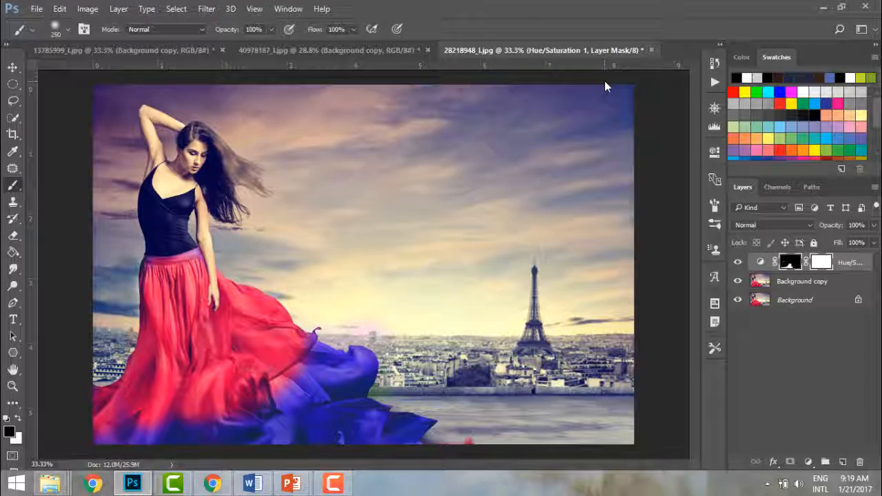
pyautogui.press('x')
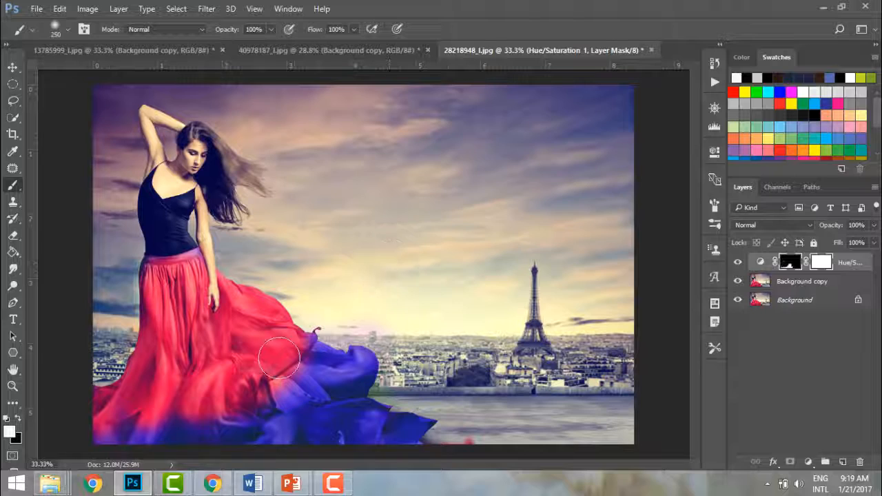
pyautogui.moveTo(279, 358)
pyautogui.mouseDown()
pyautogui.moveTo(229, 387)
pyautogui.moveTo(248, 394)
pyautogui.moveTo(233, 415)
pyautogui.moveTo(296, 351)
pyautogui.moveTo(224, 394)
pyautogui.moveTo(246, 404)
pyautogui.mouseUp()
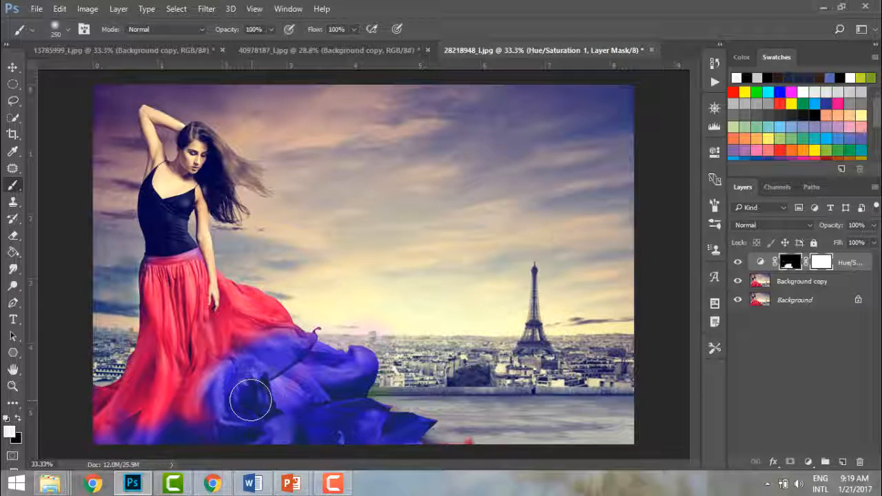
# Step: Paint black to return red to the lower skirt, then white to re-blue part of it
pyautogui.click(17, 416)
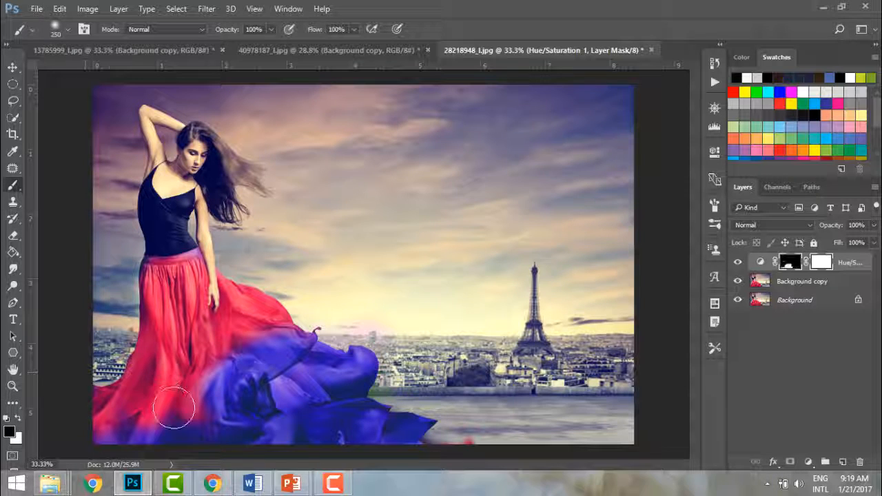
pyautogui.moveTo(173, 407)
pyautogui.mouseDown()
pyautogui.moveTo(230, 376)
pyautogui.moveTo(261, 378)
pyautogui.moveTo(287, 339)
pyautogui.moveTo(311, 371)
pyautogui.moveTo(304, 387)
pyautogui.moveTo(247, 417)
pyautogui.moveTo(303, 420)
pyautogui.moveTo(319, 430)
pyautogui.moveTo(320, 398)
pyautogui.moveTo(259, 423)
pyautogui.moveTo(204, 410)
pyautogui.mouseUp()
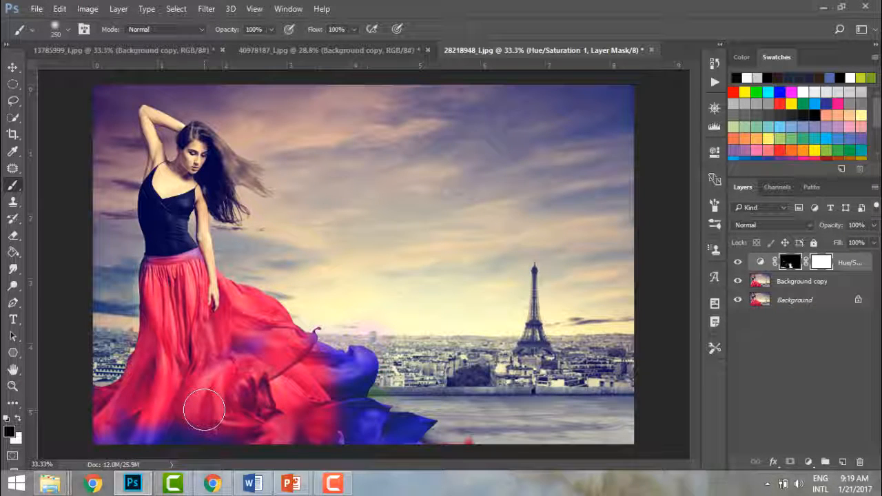
pyautogui.press('x')
pyautogui.moveTo(204, 410)
pyautogui.mouseDown()
pyautogui.moveTo(296, 396)
pyautogui.moveTo(295, 374)
pyautogui.moveTo(298, 413)
pyautogui.moveTo(314, 413)
pyautogui.moveTo(315, 388)
pyautogui.moveTo(274, 376)
pyautogui.mouseUp()
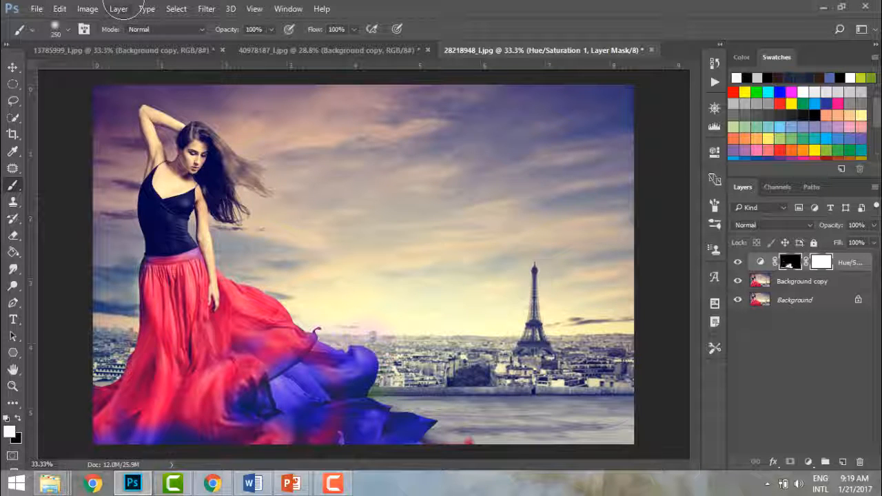
# Step: Paint white on the Hue/Saturation mask to spread blue across the trailing right-hand fabric
pyautogui.click(118, 9)
pyautogui.moveTo(187, 136)
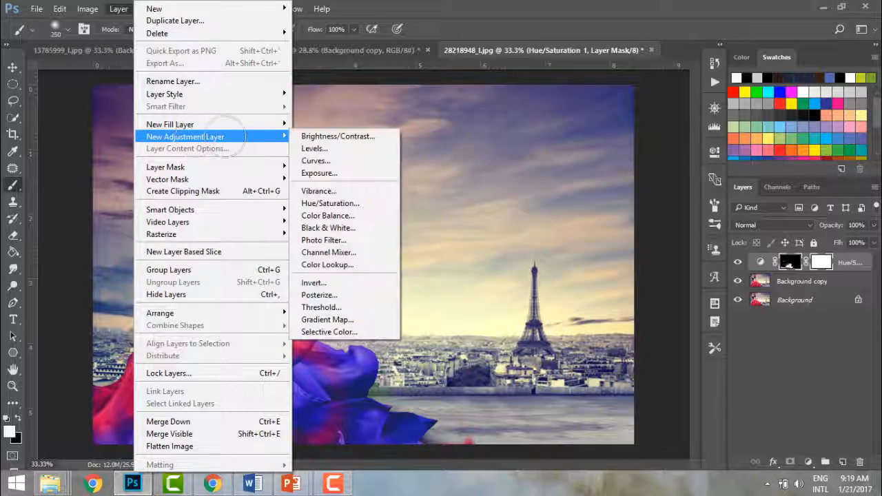
pyautogui.click(541, 200)
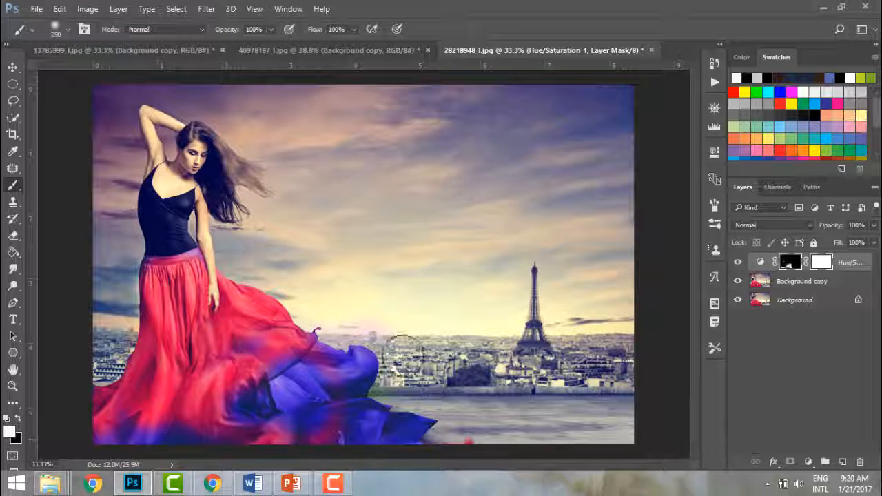
pyautogui.moveTo(323, 361)
pyautogui.mouseDown()
pyautogui.moveTo(350, 372)
pyautogui.moveTo(305, 373)
pyautogui.moveTo(279, 396)
pyautogui.moveTo(327, 368)
pyautogui.mouseUp()
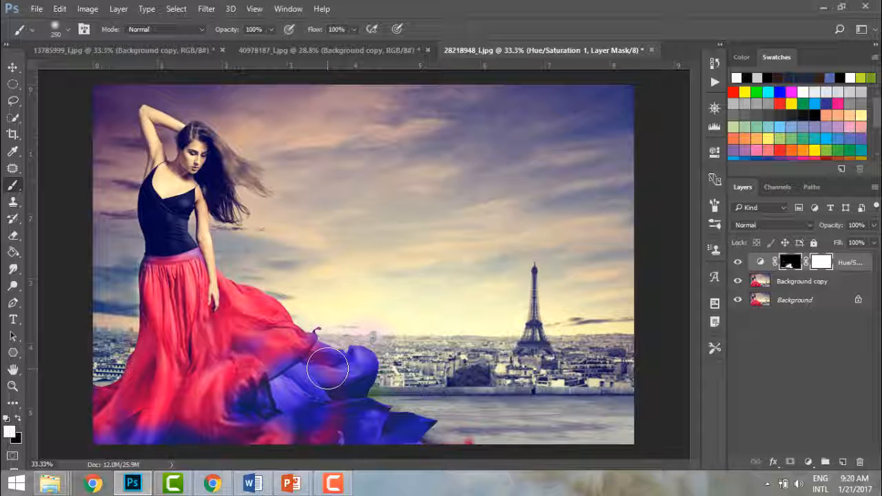